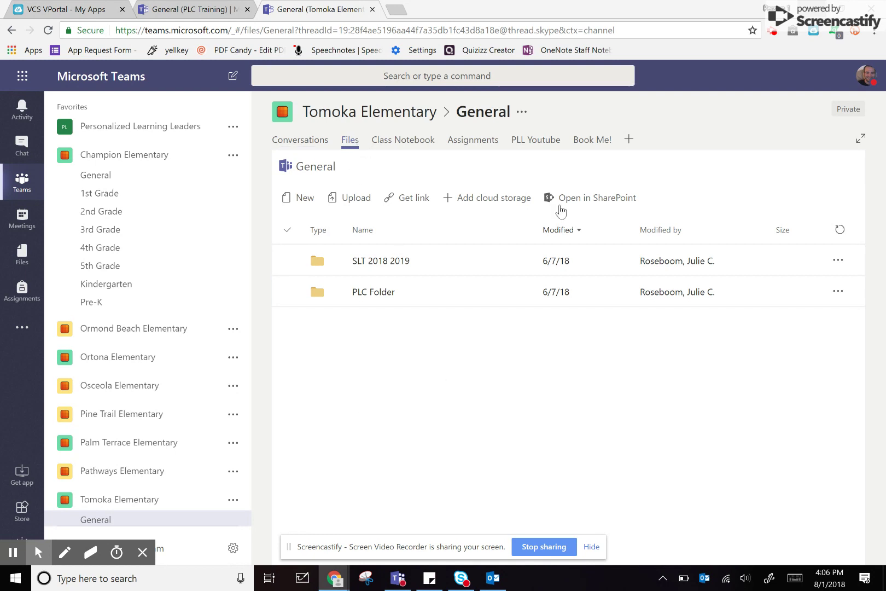
Step: Open the Tomoka Elementary General channel files in SharePoint, then launch Office 365 from vPortal
click(583, 202)
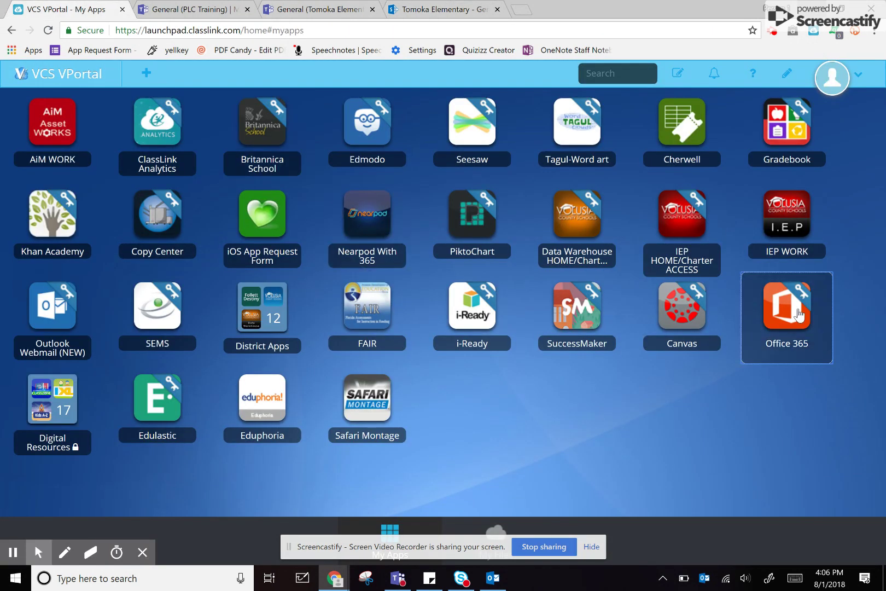
click(800, 313)
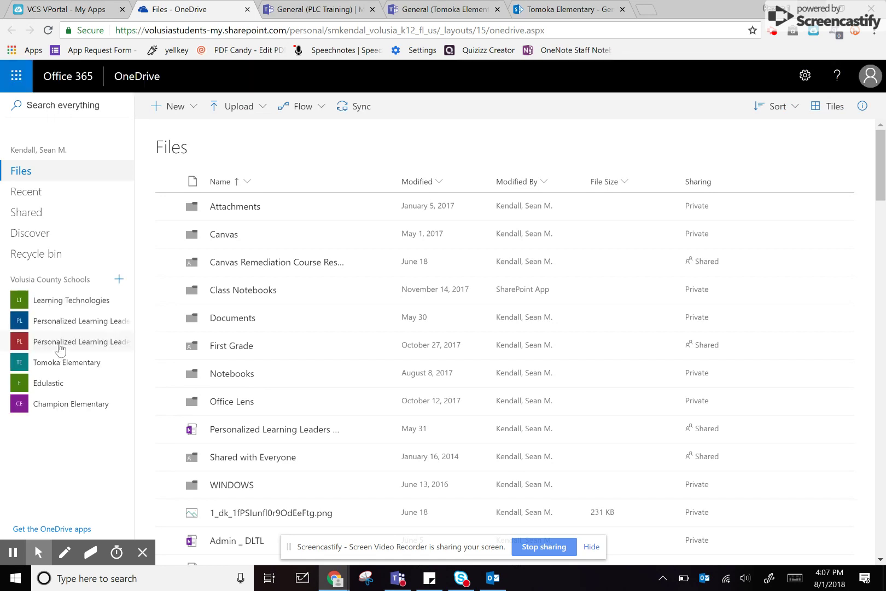
Step: Select the followed Tomoka Elementary site under Volusia County Schools in OneDrive
click(54, 363)
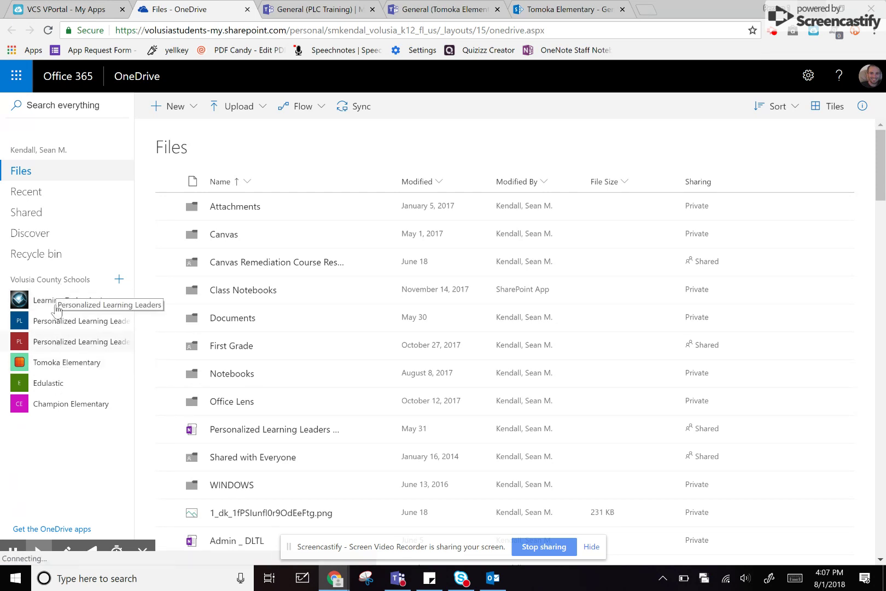
Step: Open Tomoka Elementary to list its Class Files, Documents and Student Work libraries
click(57, 364)
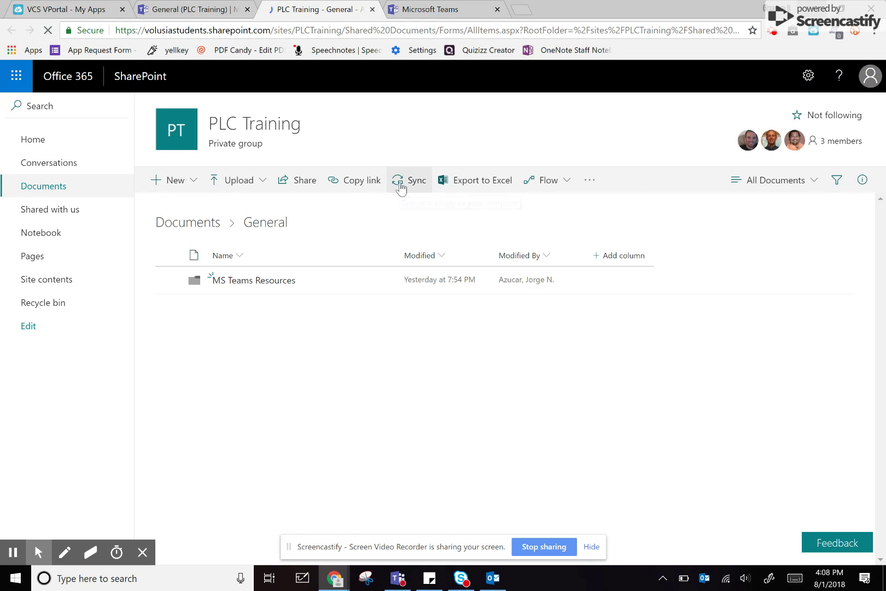
Step: Start syncing the PLC Training General document library to this computer
click(400, 186)
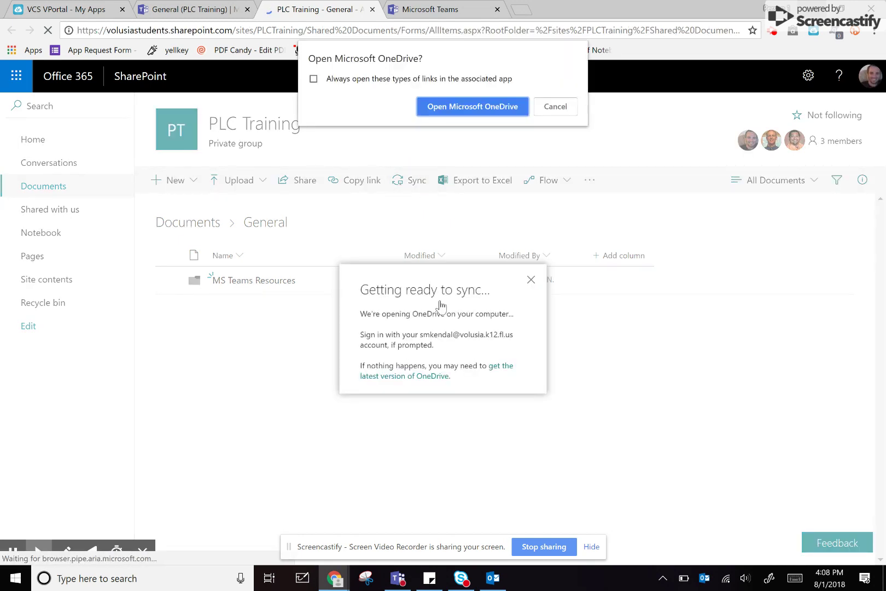
Step: Let the browser launch OneDrive and confirm in the system tray that it reports up to date
click(475, 113)
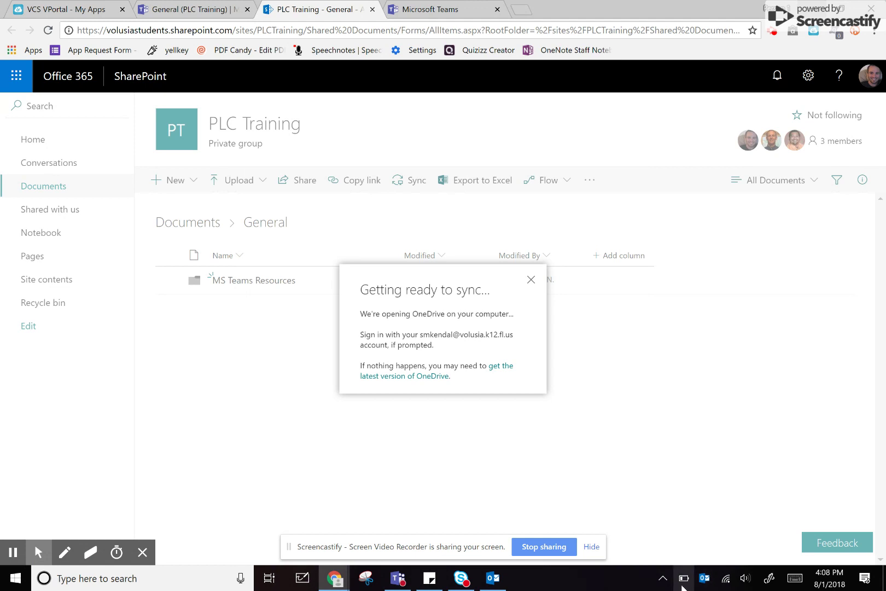
click(662, 578)
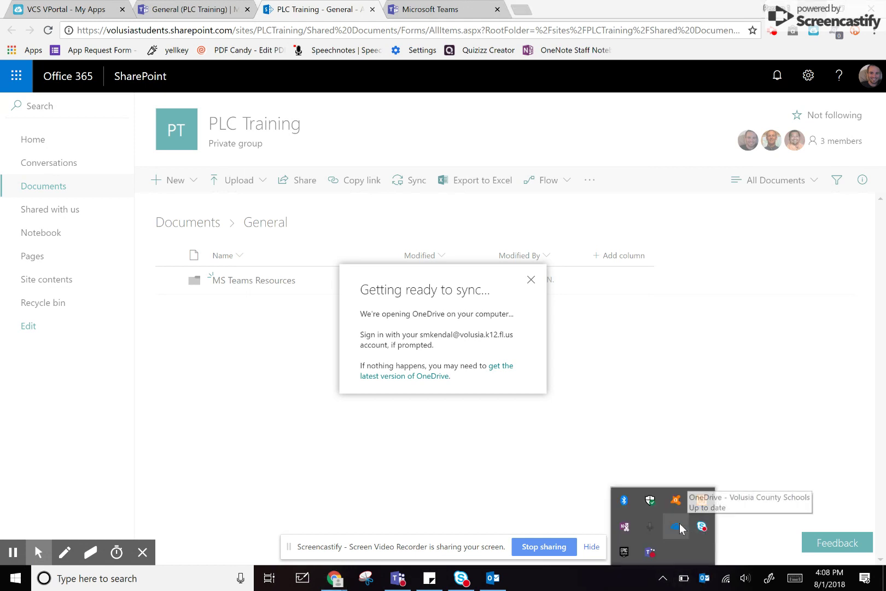
Step: Launch File Explorer from Start and open the synced PLC Training - General folder under Volusia County Schools
click(16, 578)
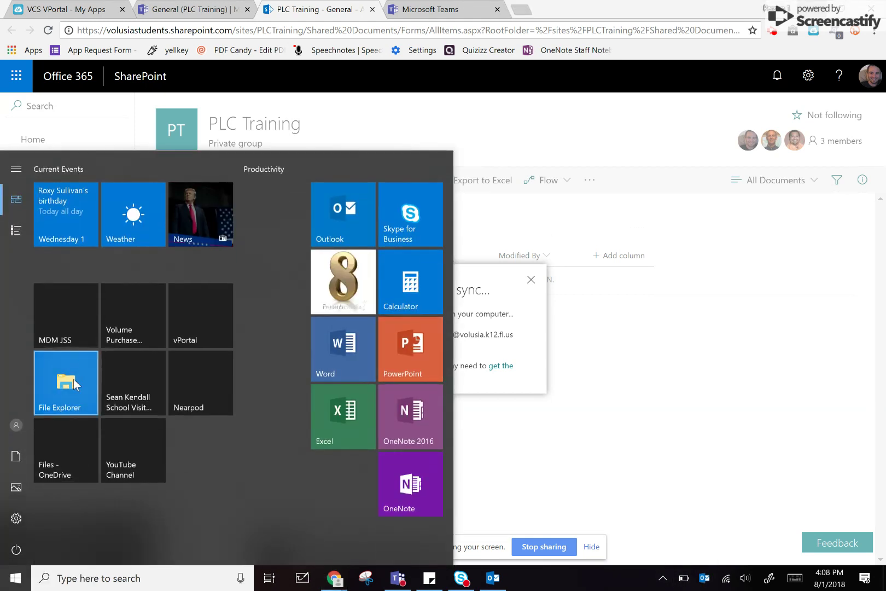
click(75, 476)
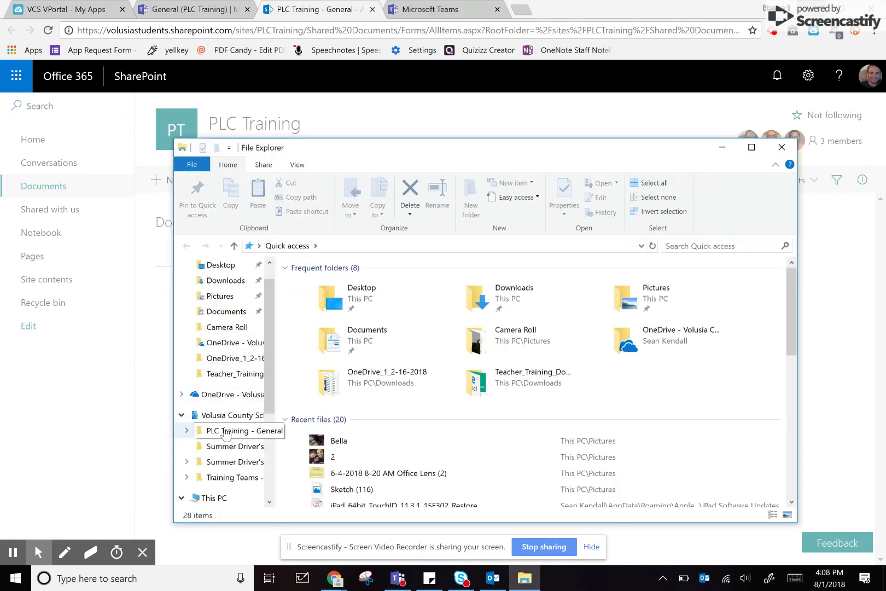
click(225, 432)
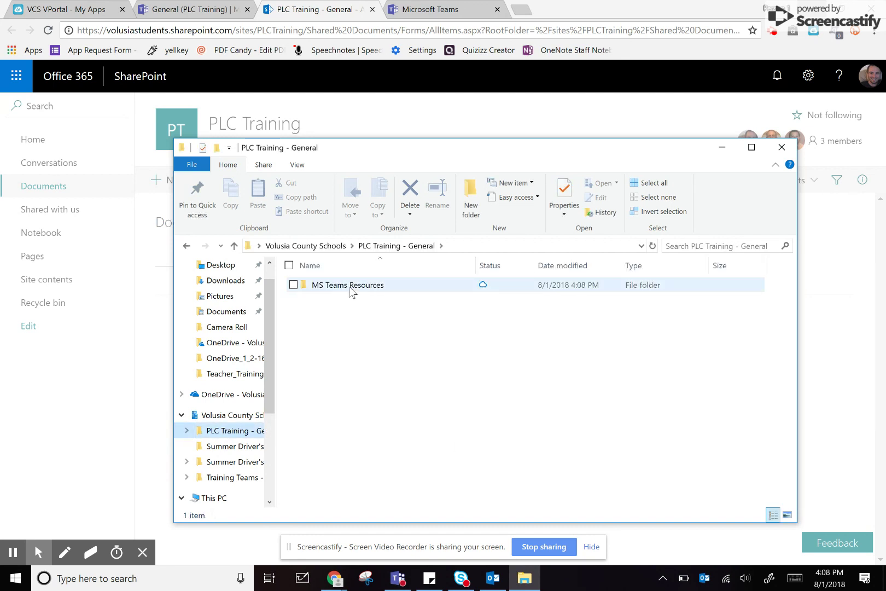